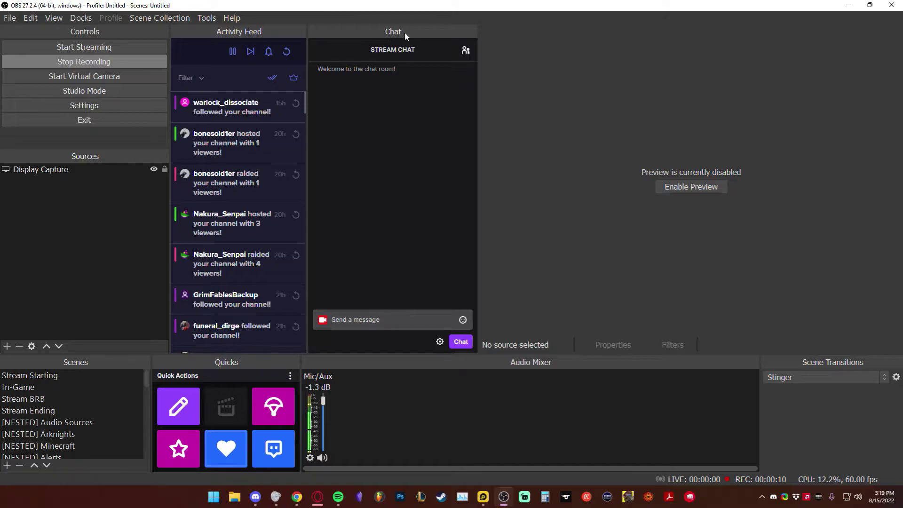
- Open the Edit Stream Info quick action, scroll through it, then close the editor
left_click(194, 407)
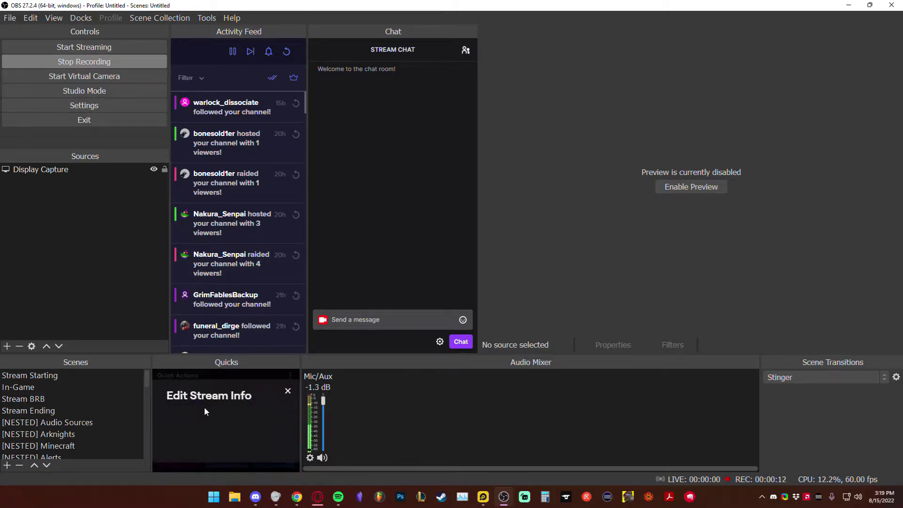
scroll(223, 409, "down", 5)
scroll(281, 412, "down", 3)
left_click(237, 457)
scroll(225, 418, "down", 2)
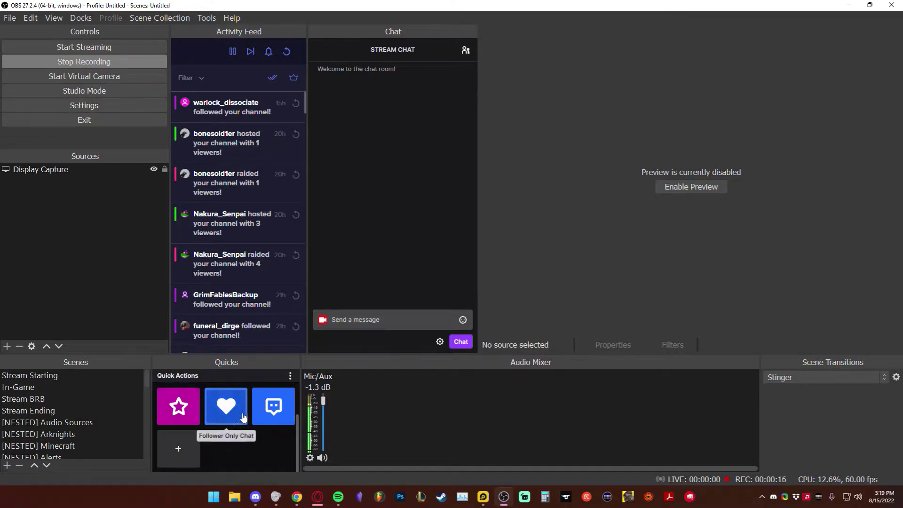
scroll(243, 417, "up", 2)
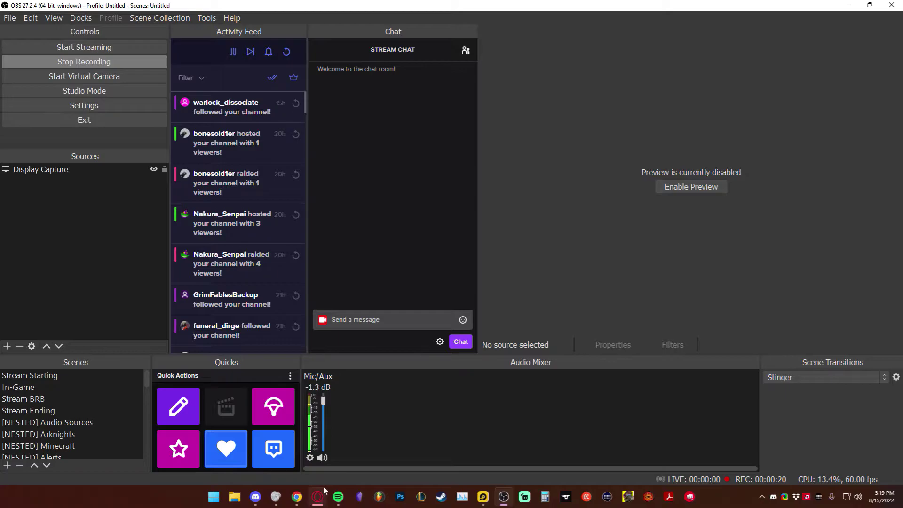
- Review the existing custom browser dock addresses in OBS, widening the window to read them
left_click(84, 17)
left_click(114, 64)
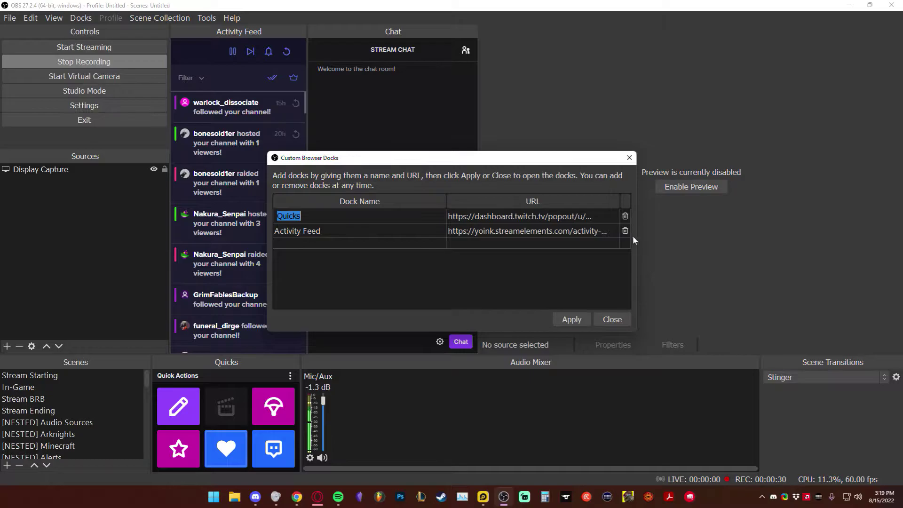
left_click_drag(640, 235, 669, 235)
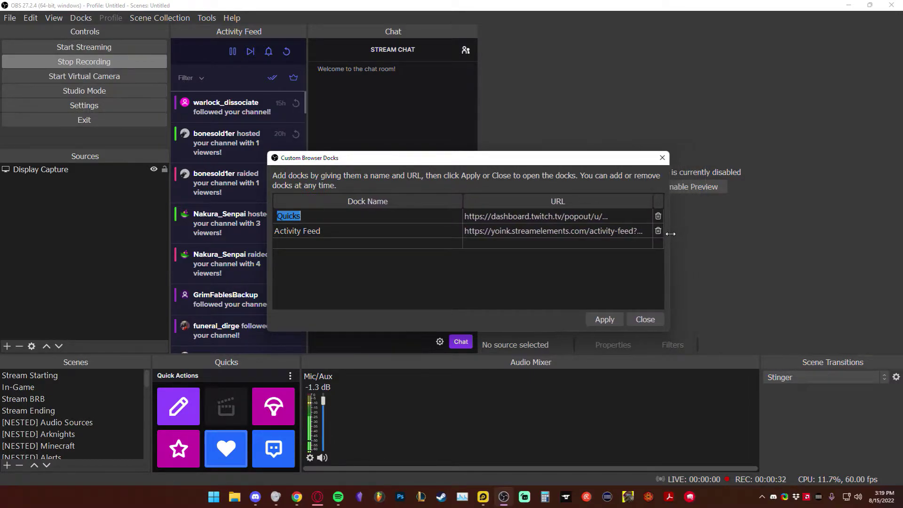
left_click(644, 319)
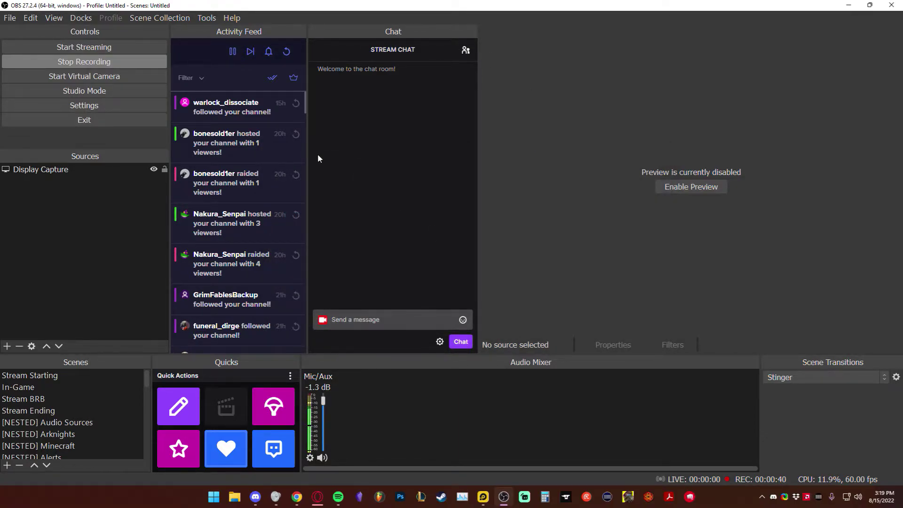
left_click(71, 18)
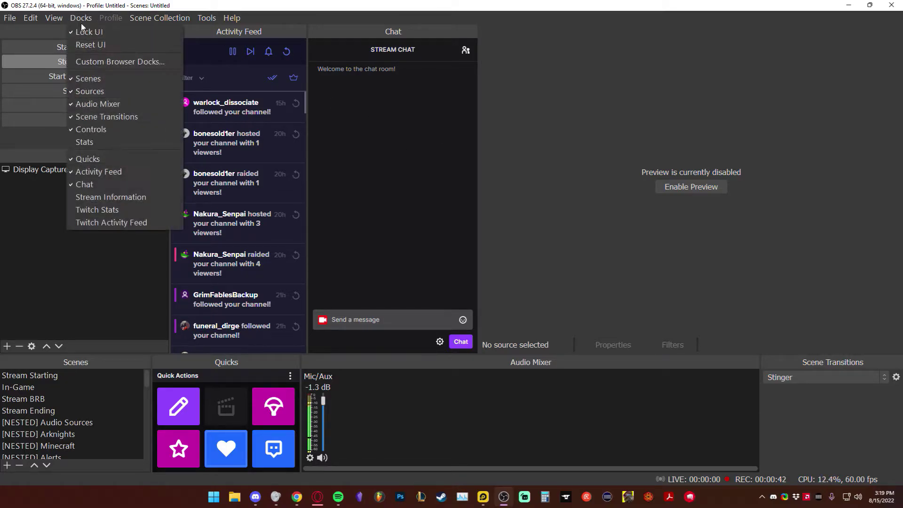
left_click(93, 64)
- In Chrome, check the chat page address and navigate to the channel's Twitch home page
left_click(297, 497)
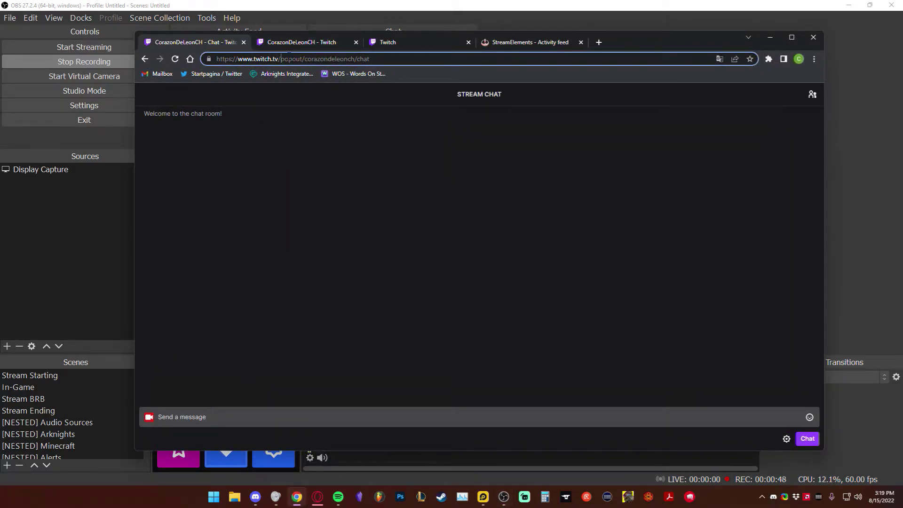
double_click(328, 60)
left_click(369, 60)
left_click(305, 42)
left_click(681, 115)
left_click(681, 115)
left_click(812, 94)
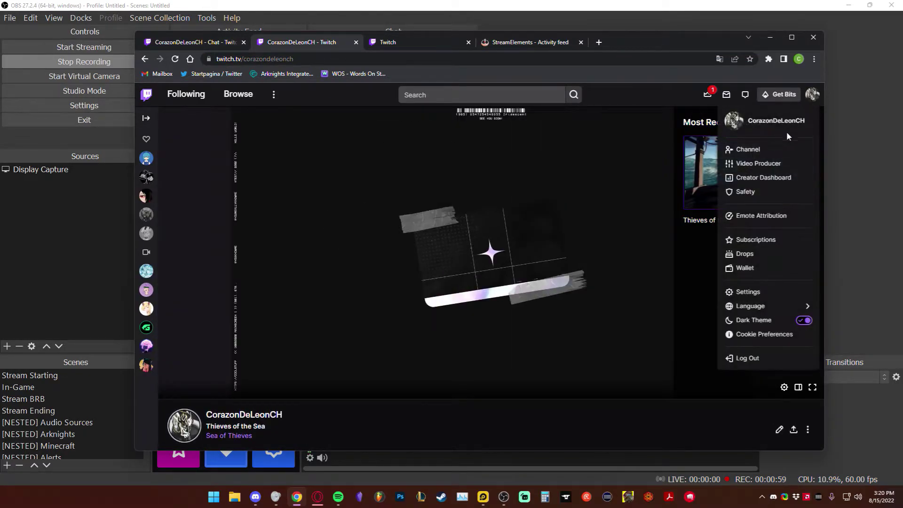
left_click(760, 150)
- Pop out the stream chat via Chat Settings, then select the popout tab's full address
scroll(404, 361, "up", 2)
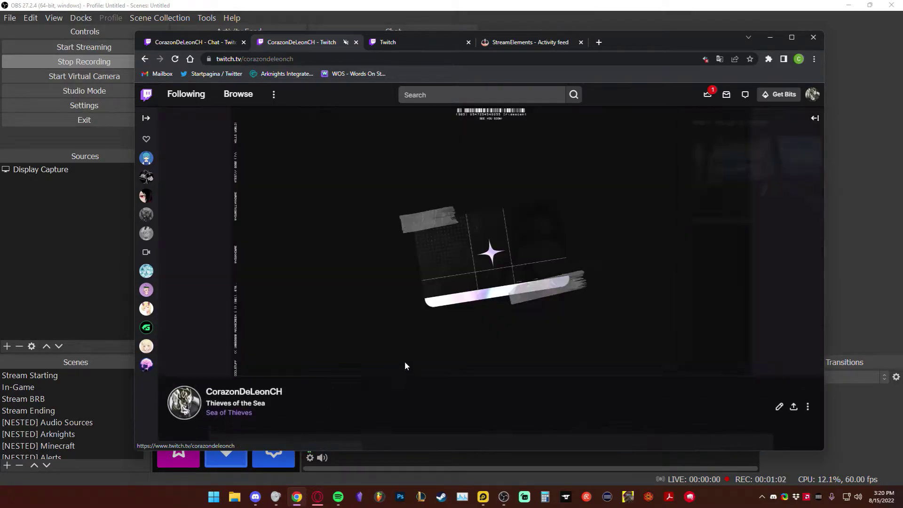
scroll(648, 246, "down", 3)
scroll(727, 289, "up", 3)
scroll(731, 296, "down", 2)
scroll(741, 303, "up", 2)
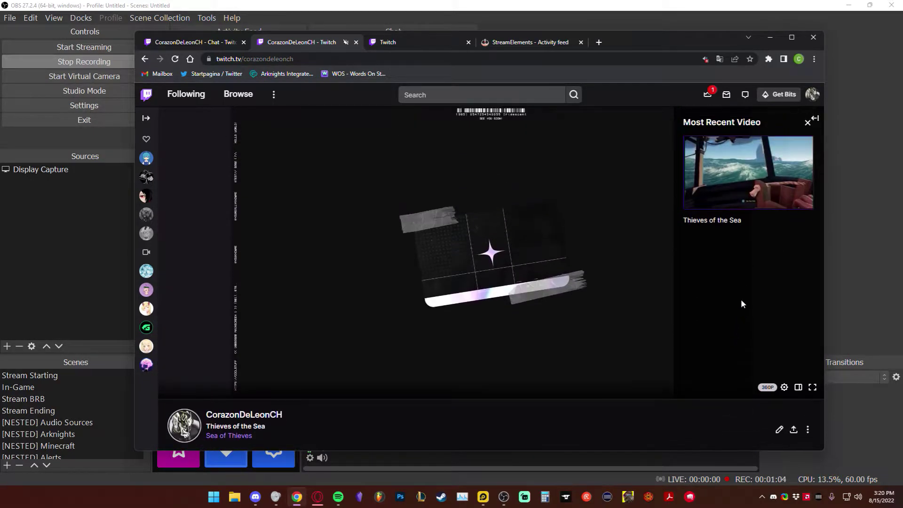
left_click(814, 119)
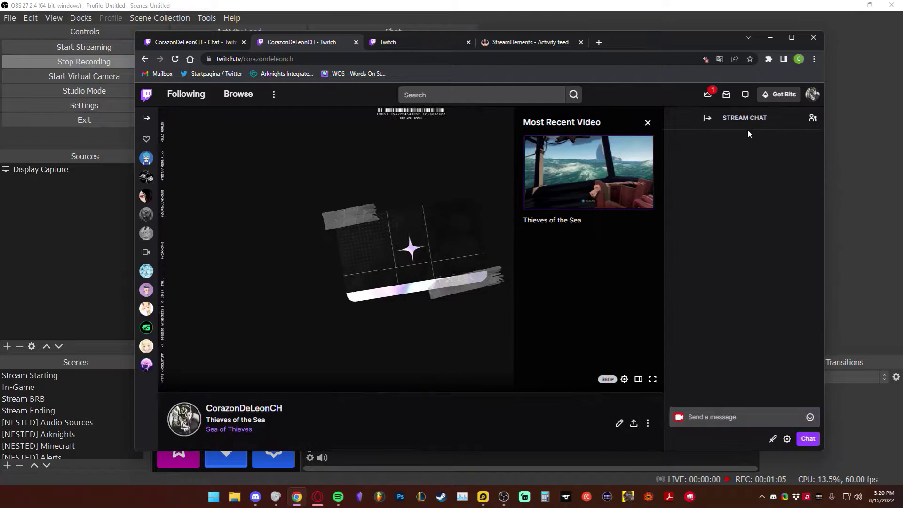
left_click(786, 440)
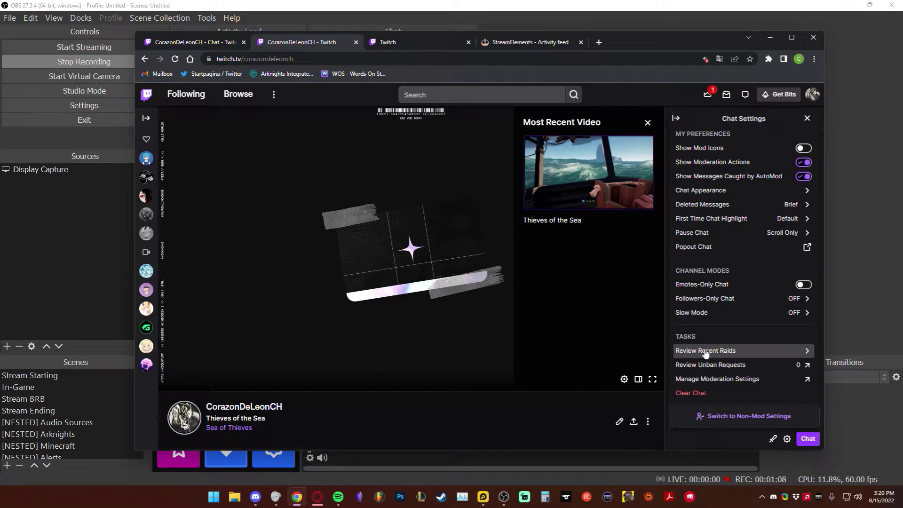
left_click(694, 247)
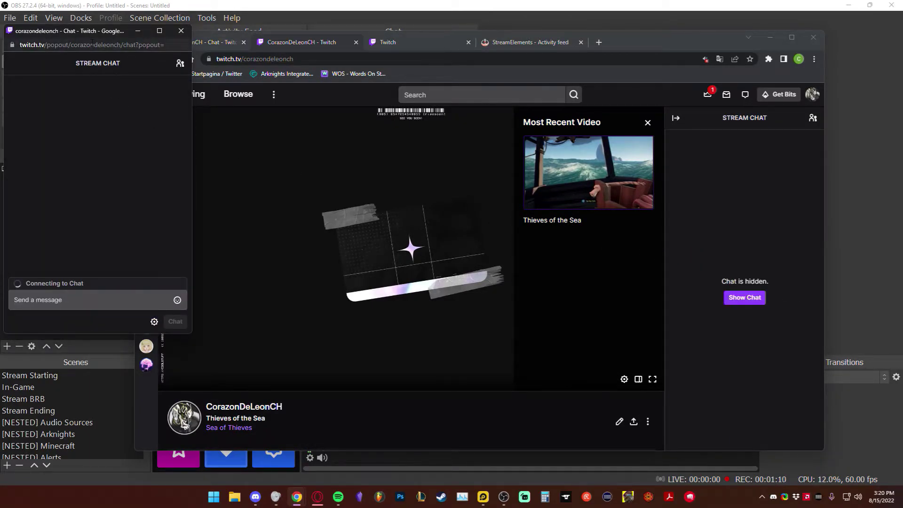
left_click(184, 32)
left_click(197, 43)
left_click(269, 59)
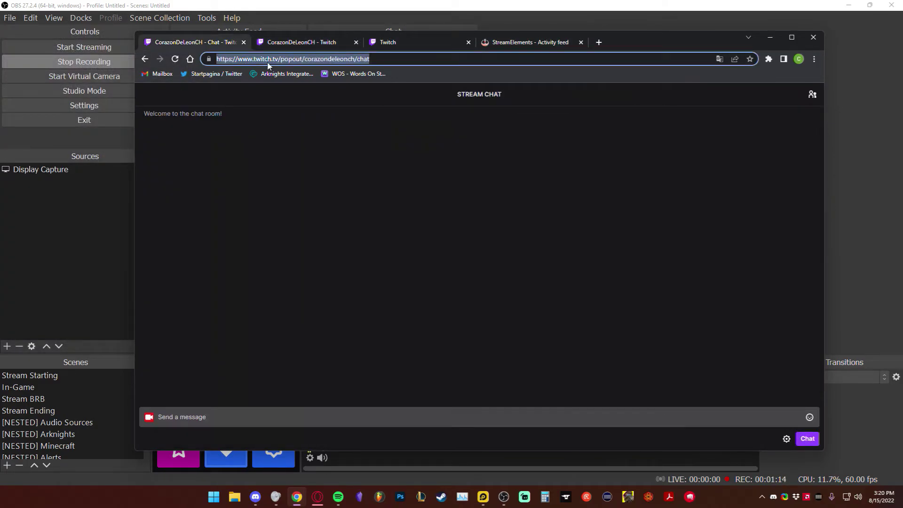
- Add a new custom browser dock named 'Chat' using the copied popout chat address
key("alt+Tab")
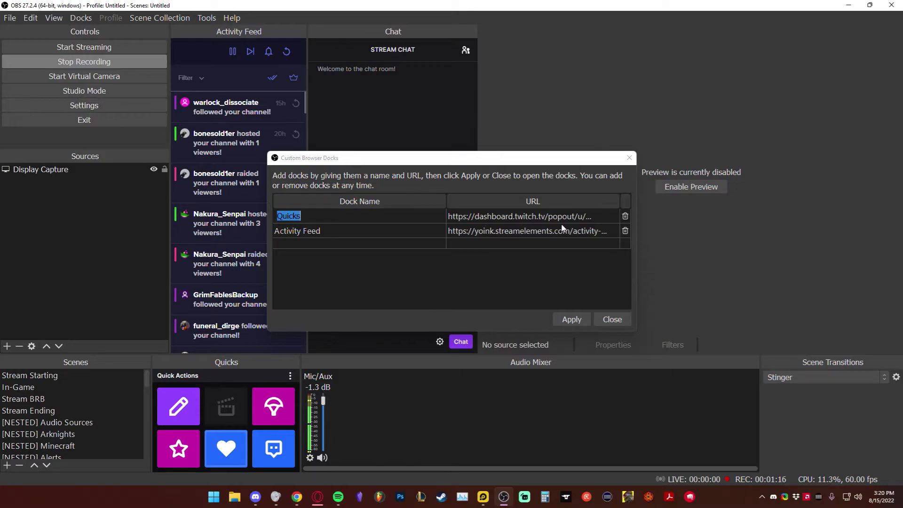
left_click(346, 244)
key("ctrl+v")
left_click(396, 239)
type("Chat")
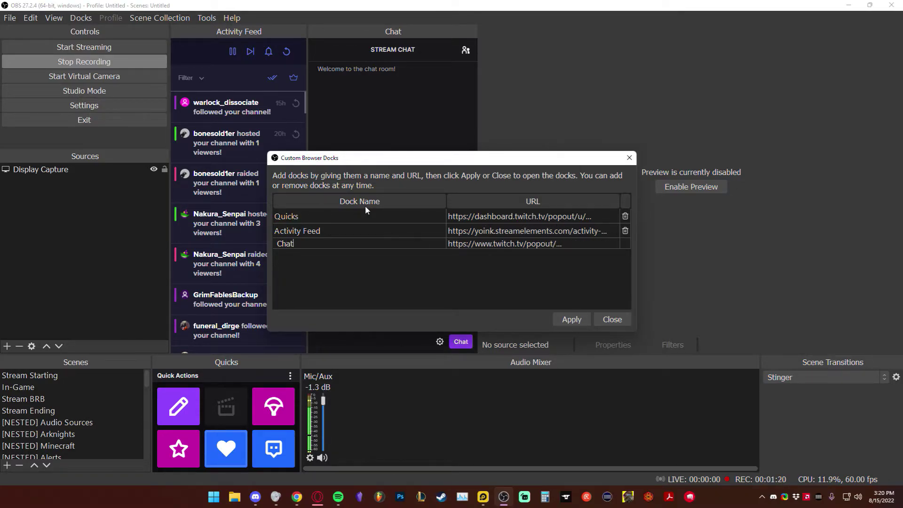
left_click(572, 319)
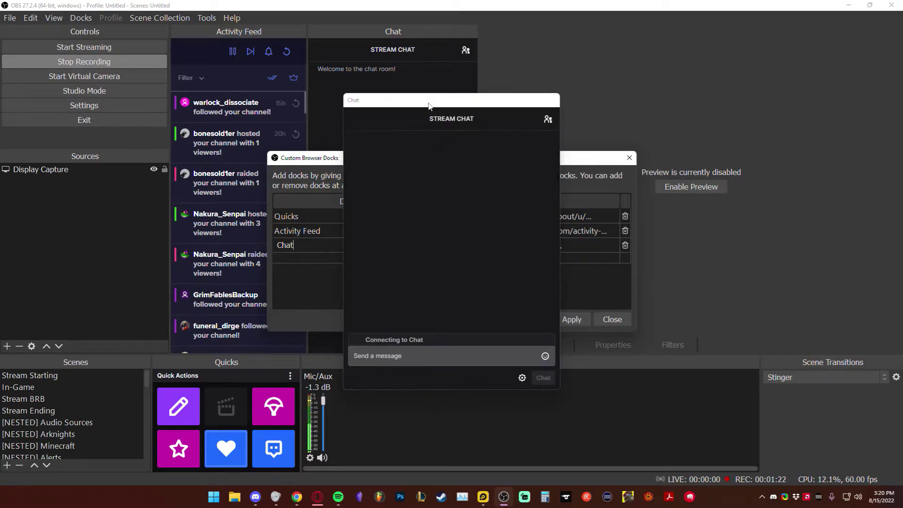
- Unlock the UI and drag the floating Chat dock into the docked layout
left_click_drag(428, 106, 698, 98)
left_click_drag(541, 158, 409, 162)
left_click_drag(674, 96, 580, 67)
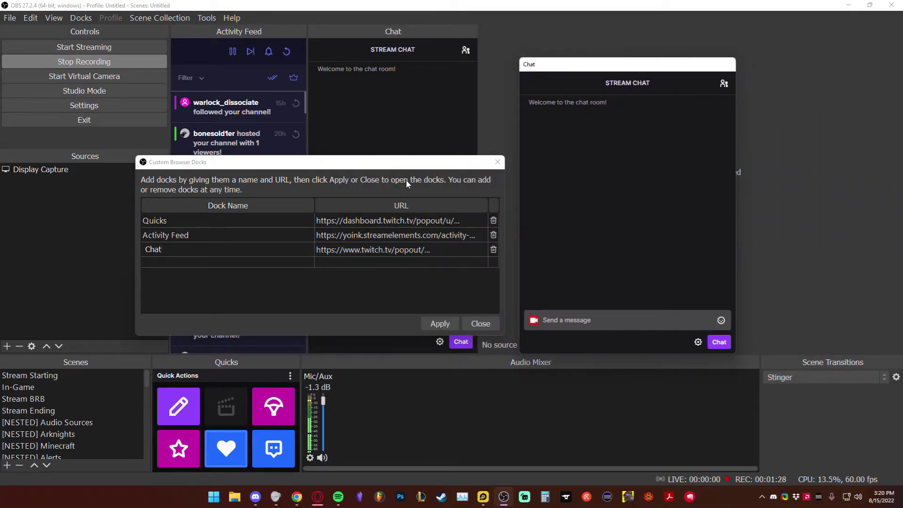
left_click(600, 354)
left_click_drag(587, 69, 323, 111)
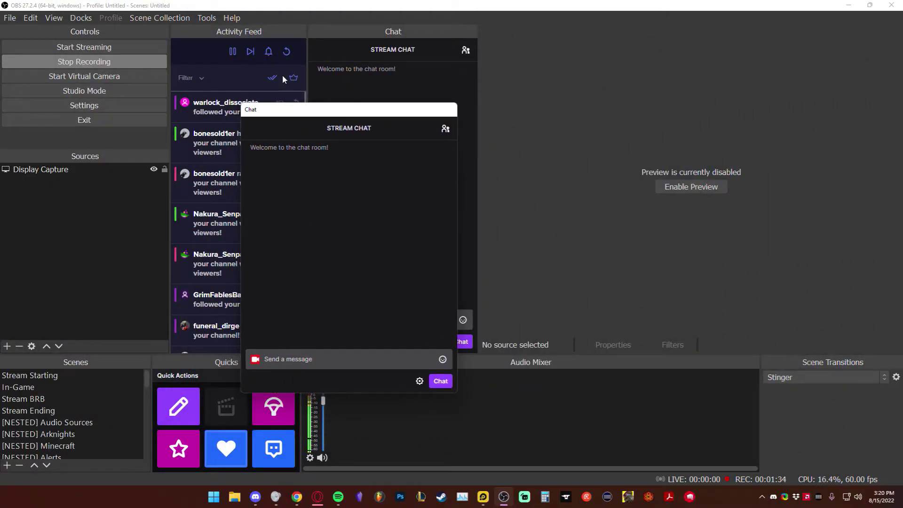
left_click(75, 16)
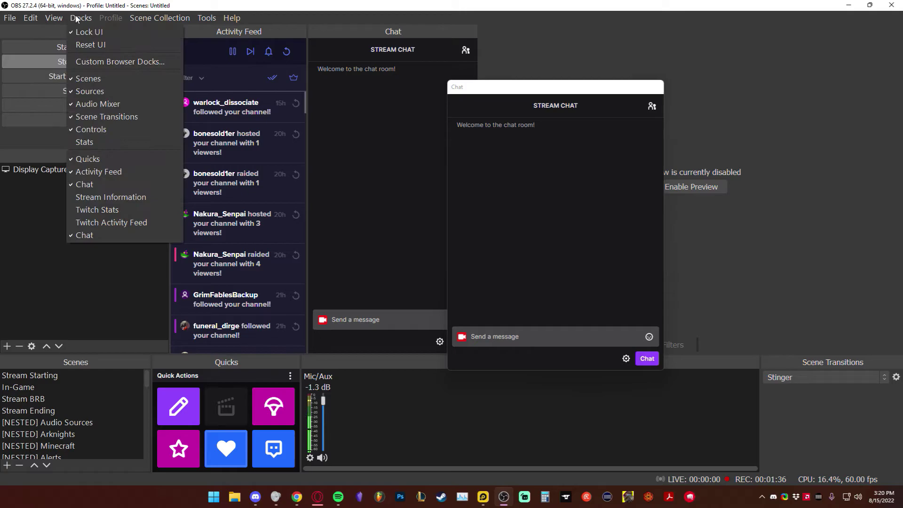
left_click(90, 31)
left_click_drag(501, 90, 594, 32)
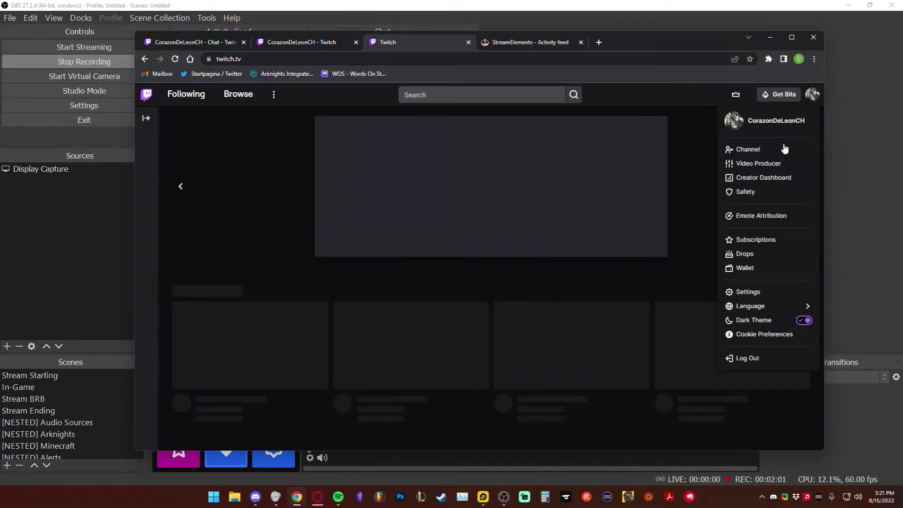
- In the Twitch Stream Manager, pop the Quick Actions panel out into its own window
left_click(770, 178)
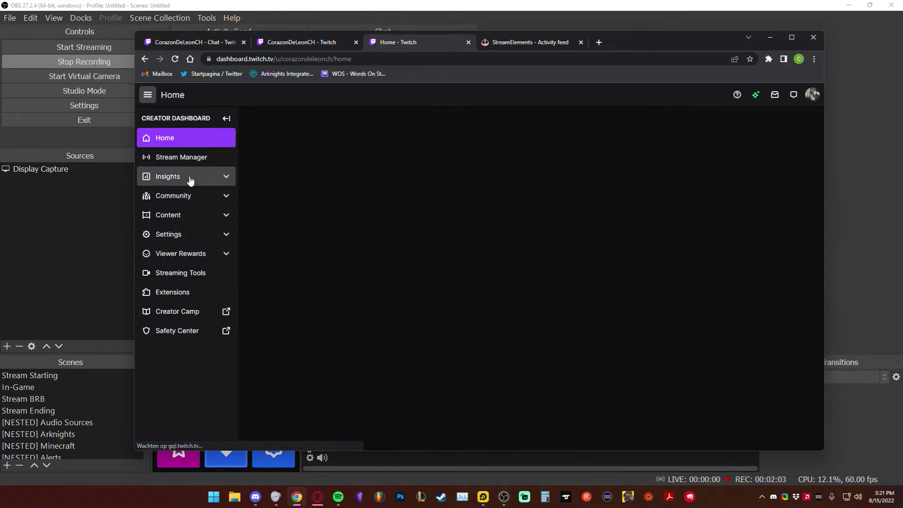
left_click(186, 160)
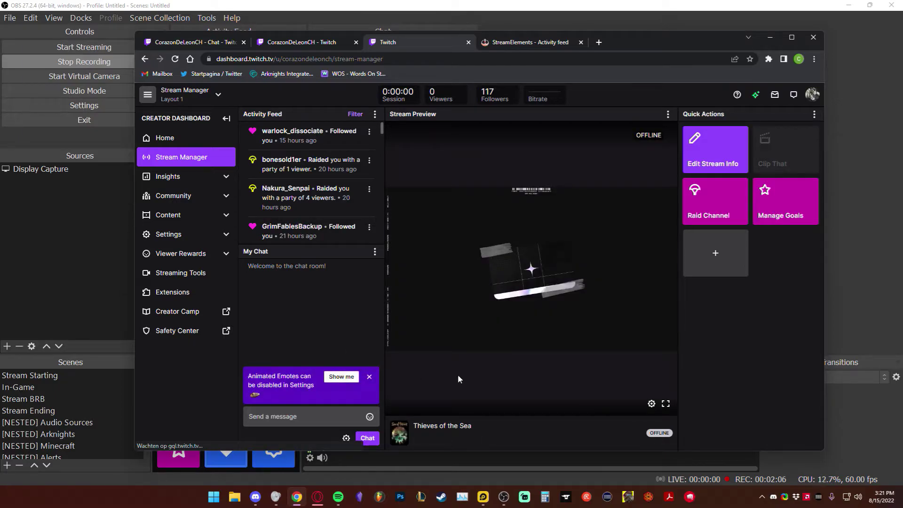
left_click(814, 114)
left_click(746, 156)
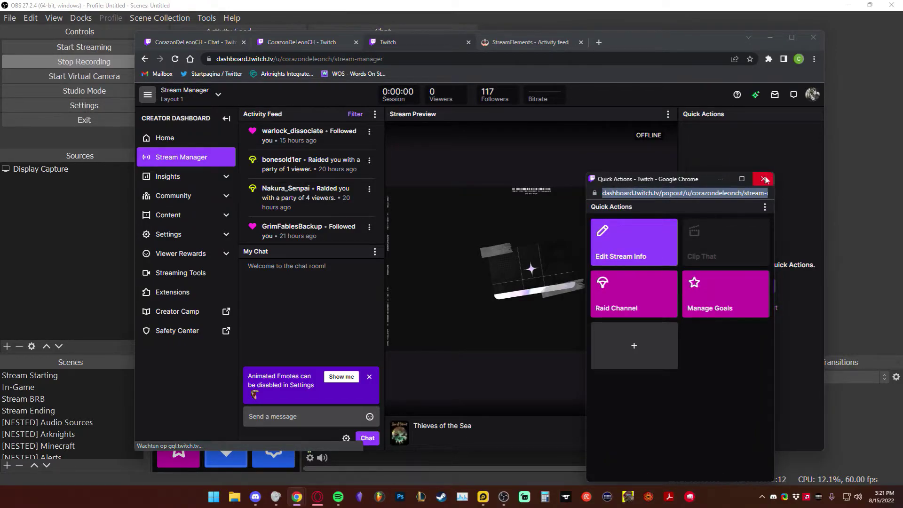
- Copy the Quick Actions pop-out address, close the pop-out, and return to OBS
left_click(715, 195)
key("ctrl+c")
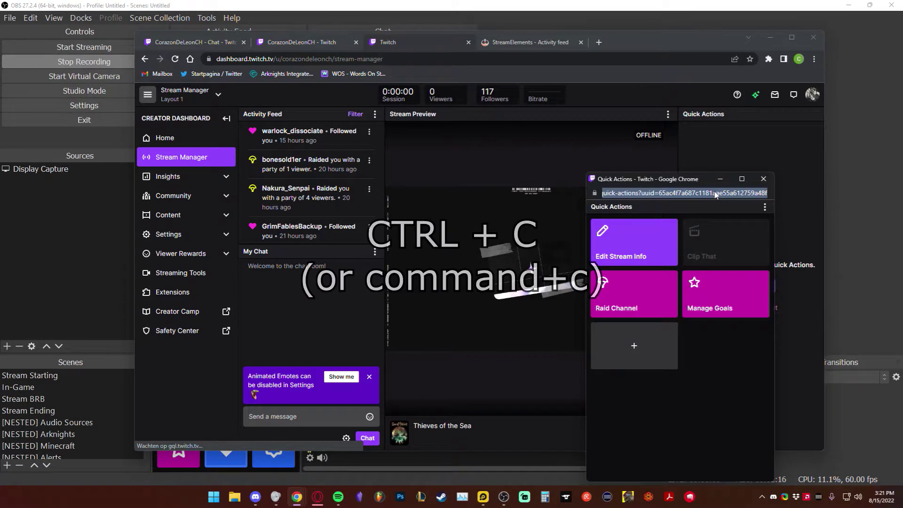
left_click(763, 179)
left_click(354, 5)
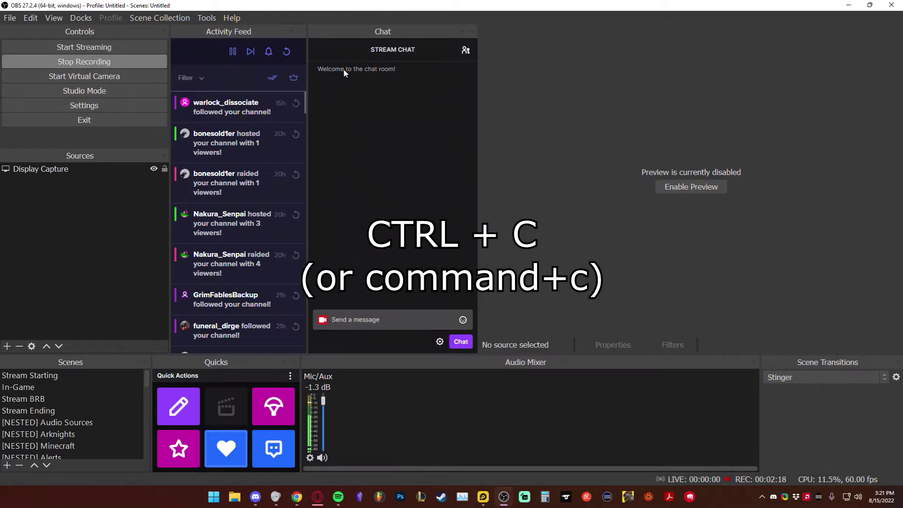
- Inspect the existing Quicks and Activity Feed dock addresses in the custom browser docks list
left_click(146, 18)
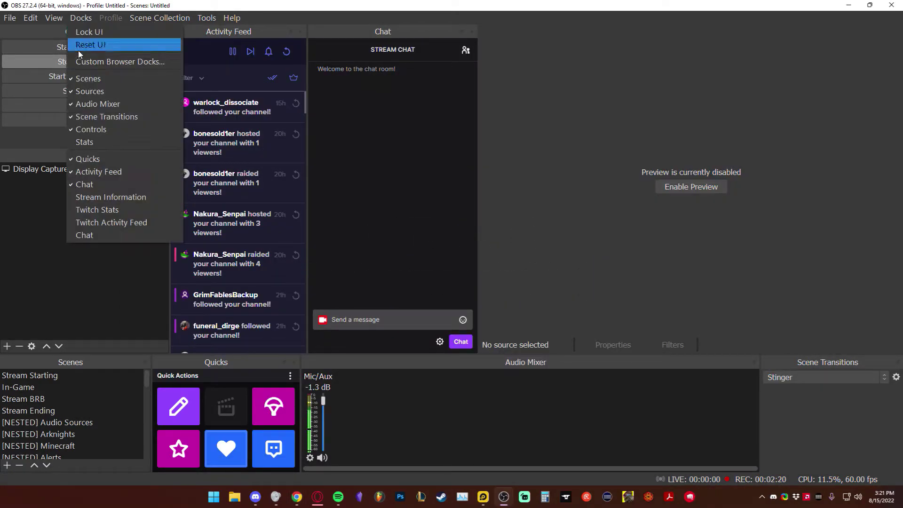
left_click(82, 63)
double_click(516, 218)
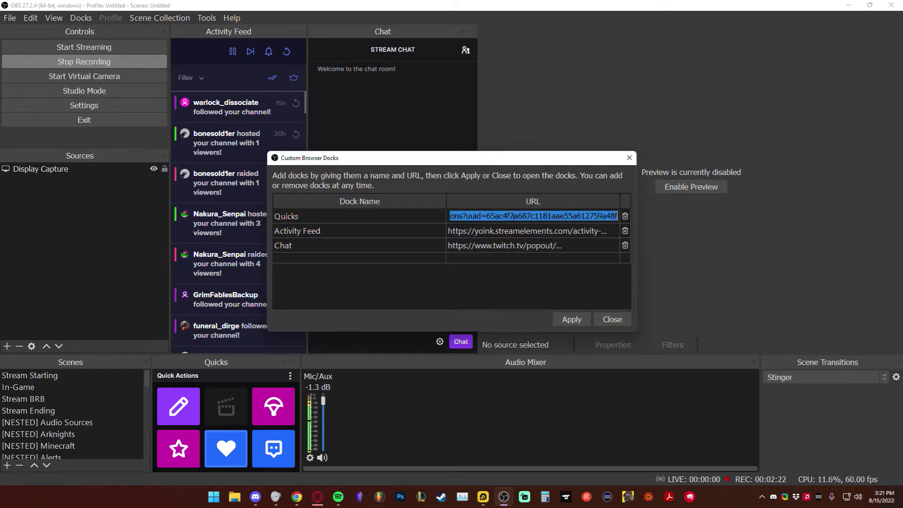
left_click(505, 230)
left_click(502, 217)
double_click(347, 216)
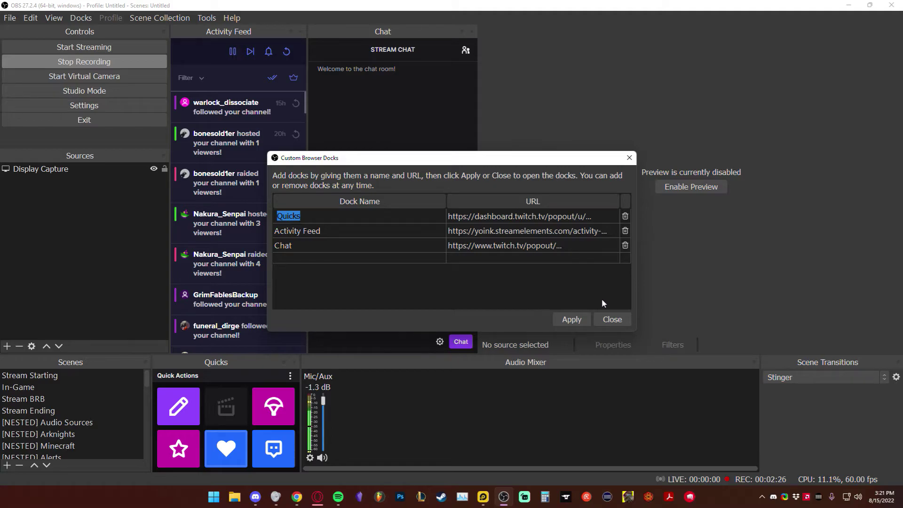
- Add a fourth 'Quick Actions' dock with the pasted Twitch address, apply, and close its floating window
double_click(416, 258)
key("ctrl+v")
double_click(381, 257)
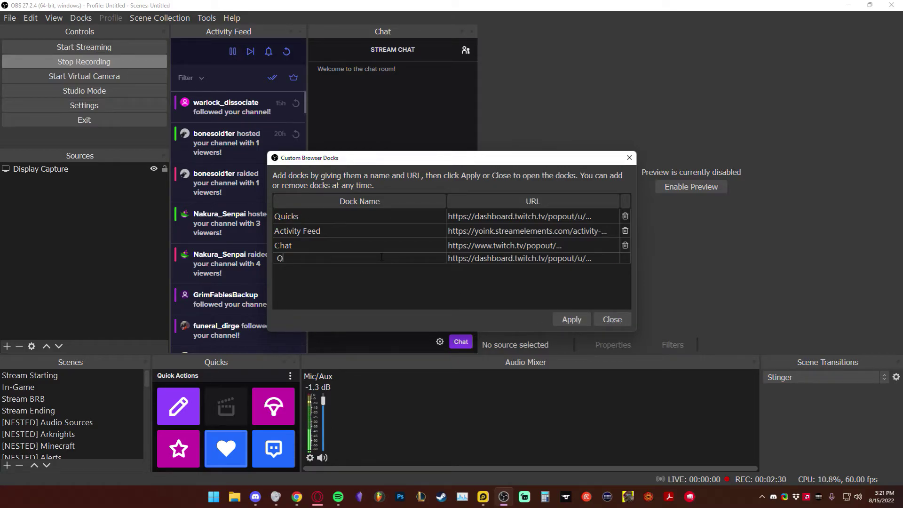
left_click(578, 315)
left_click(612, 319)
left_click_drag(460, 104, 635, 97)
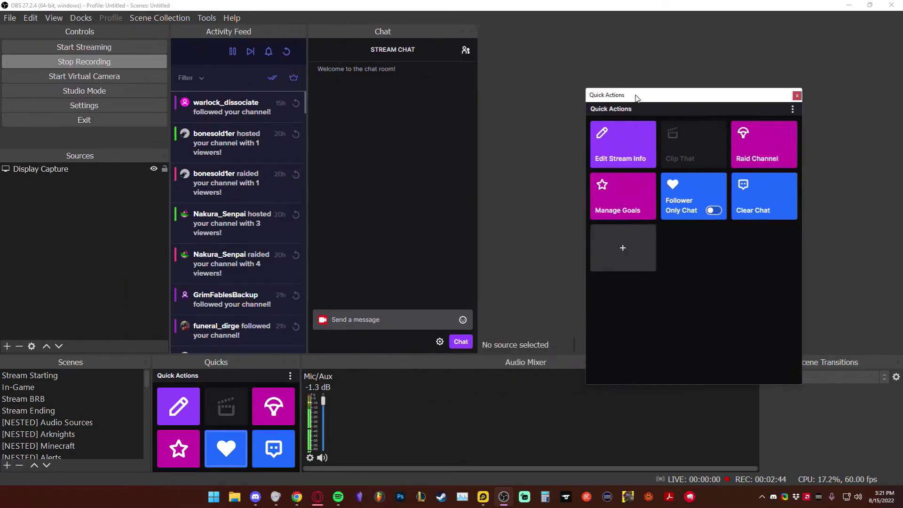
left_click(797, 95)
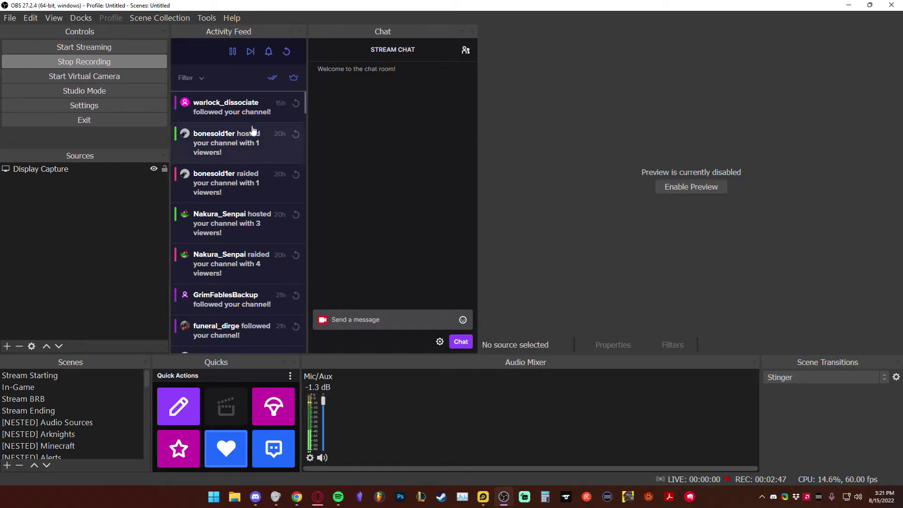
- Open the custom browser docks list, then go to the StreamElements activity feed page in Chrome
left_click(93, 18)
left_click(85, 59)
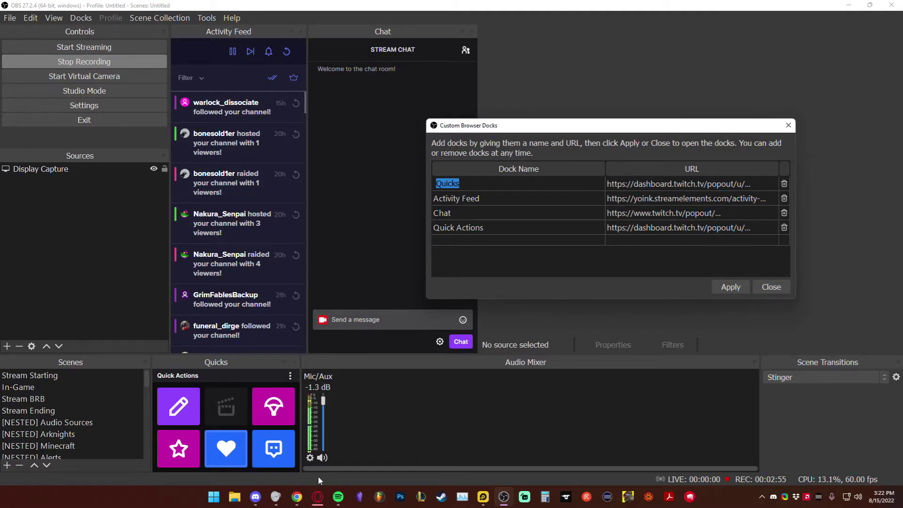
left_click(298, 499)
left_click(500, 44)
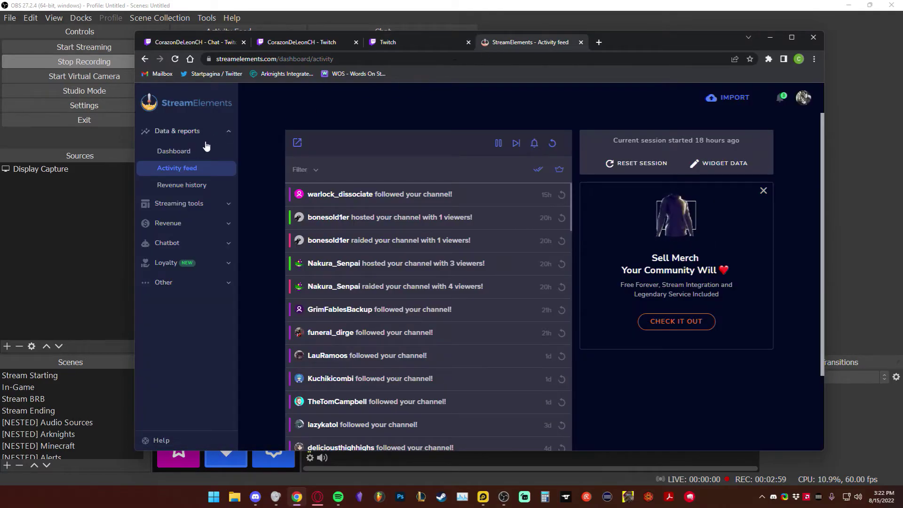
left_click(172, 150)
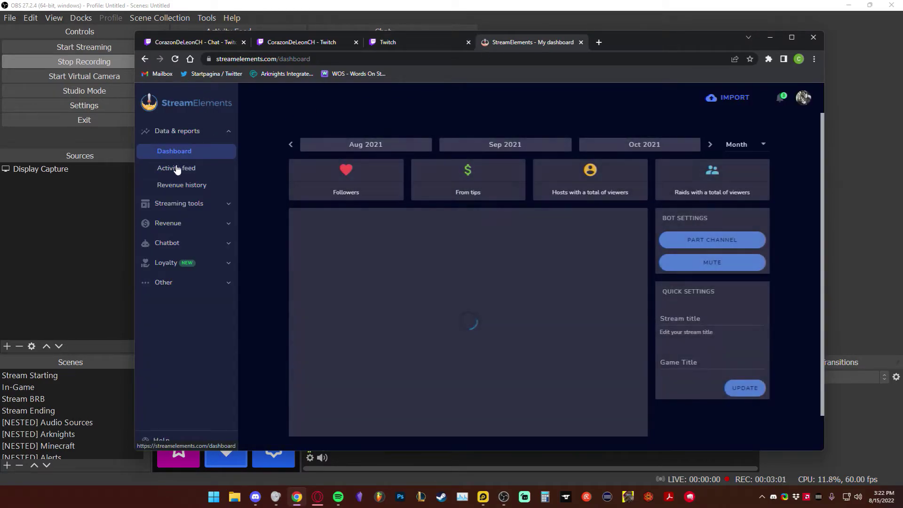
left_click(178, 167)
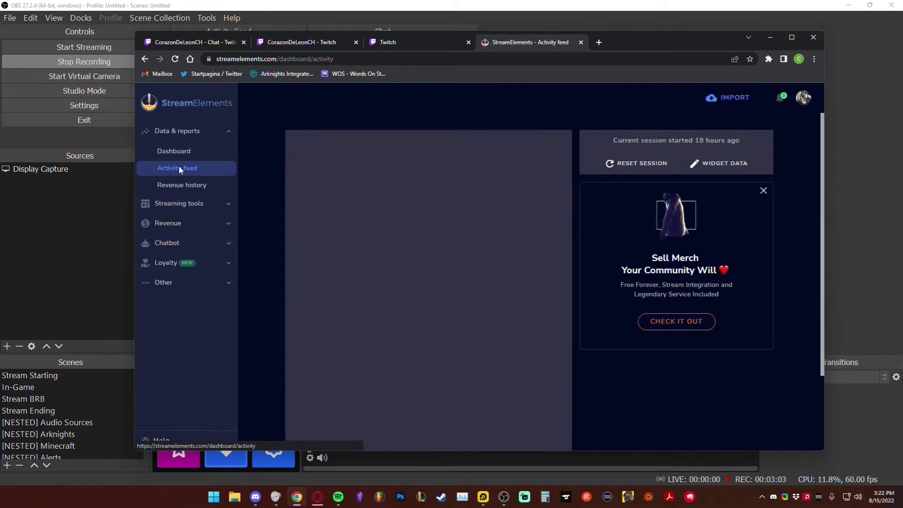
- Pop out the activity feed, check its address, close the pop-out, and return to OBS
left_click(296, 143)
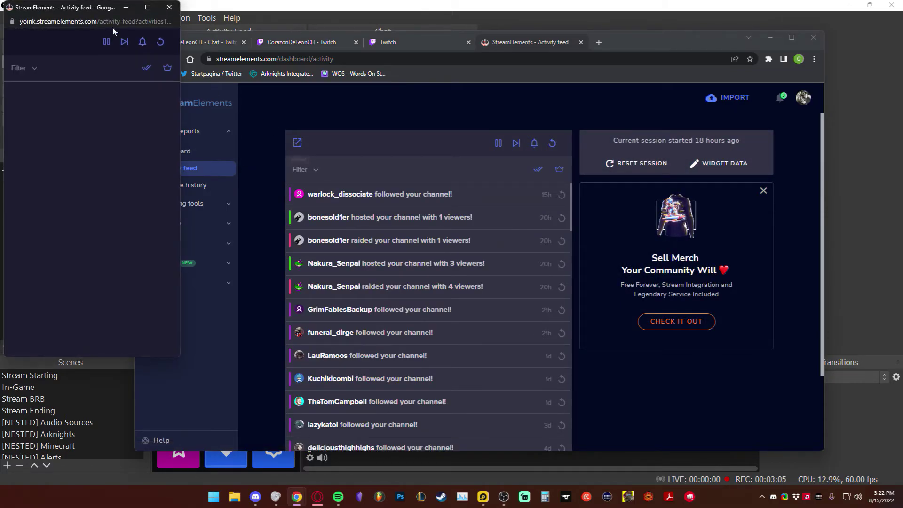
left_click(85, 22)
left_click(169, 7)
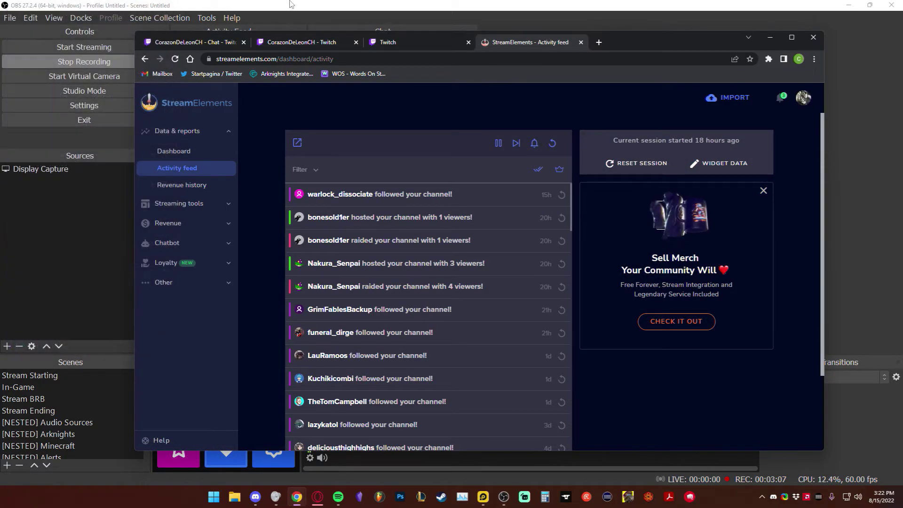
left_click(253, 6)
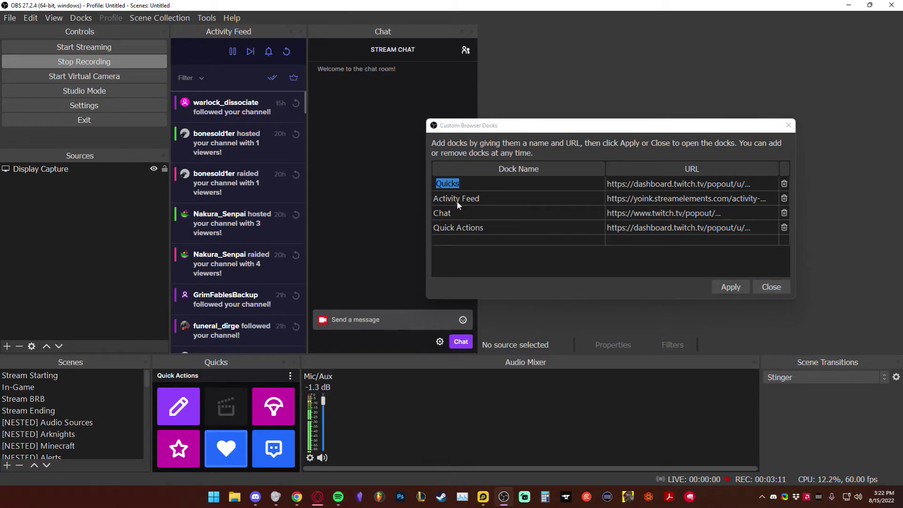
- Delete the Quick Actions and Chat dock rows, close the list, and widen the Activity Feed panel
left_click(784, 228)
left_click(784, 213)
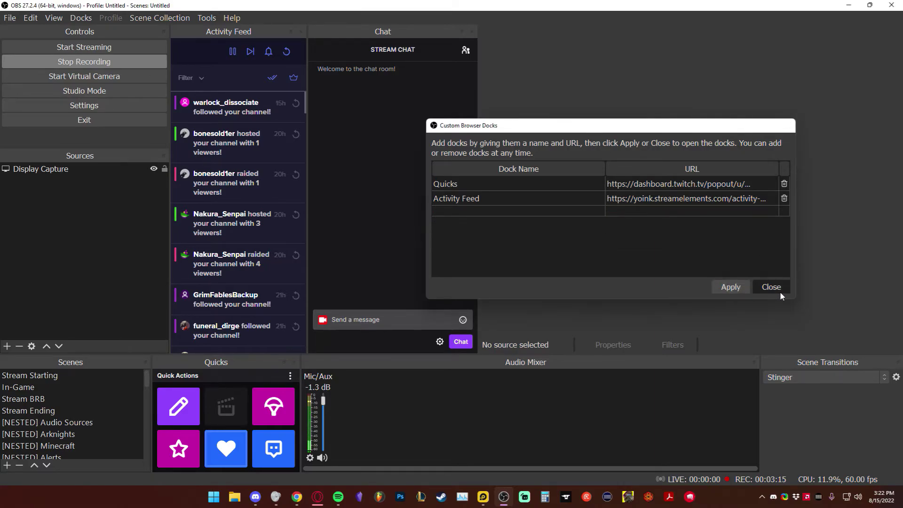
left_click(780, 291)
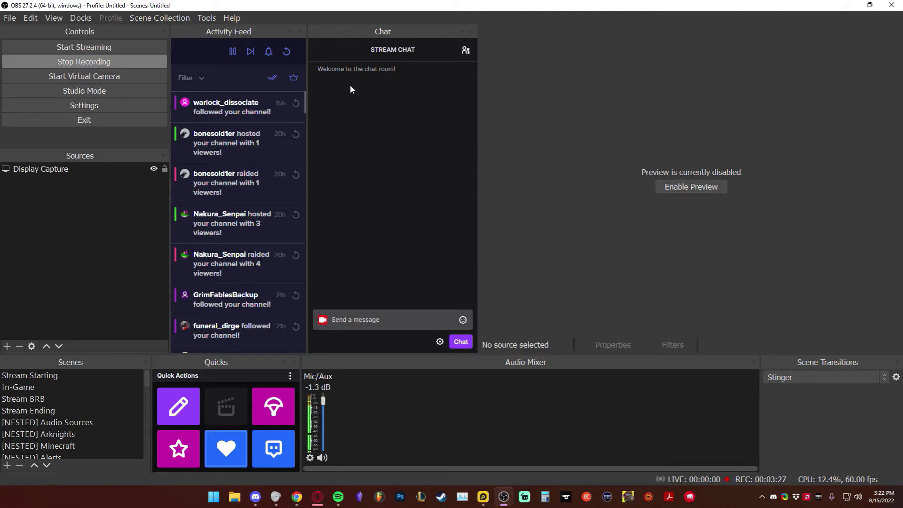
left_click_drag(307, 169, 334, 169)
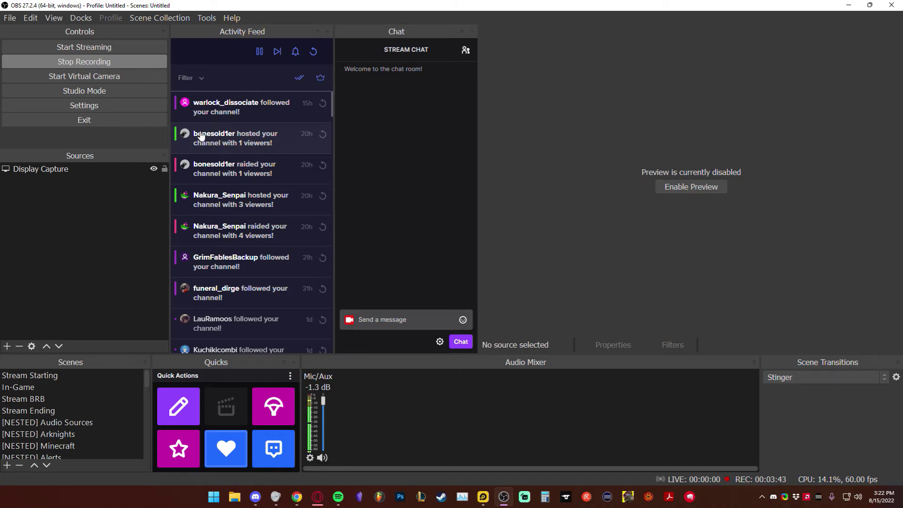
- Lock the UI and narrow the Activity Feed slightly to widen Chat
left_click(85, 18)
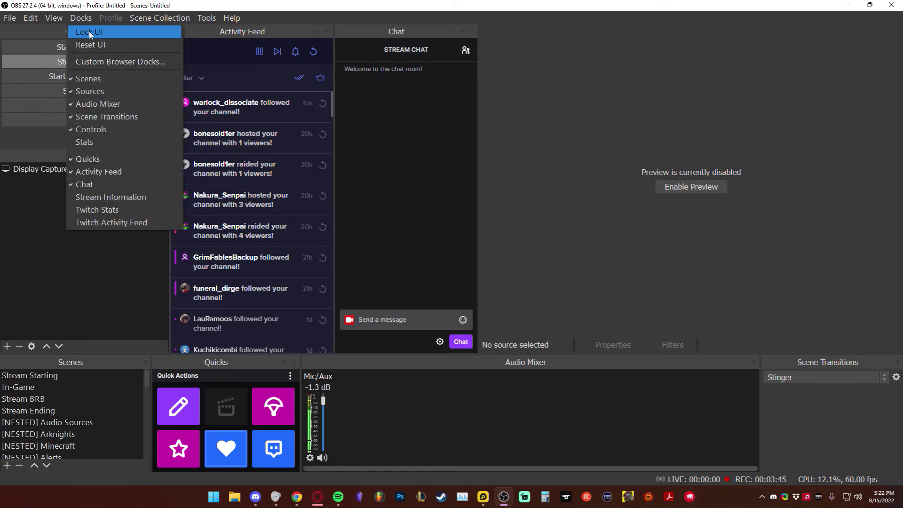
left_click(89, 31)
left_click_drag(336, 122, 317, 122)
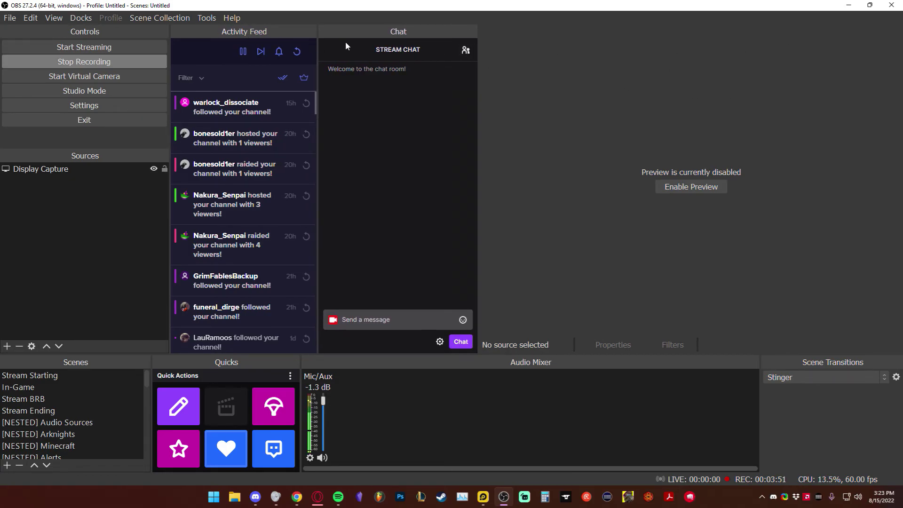
- Maximize OBS full screen, then widen the Activity Feed while narrowing the Controls column
double_click(53, 4)
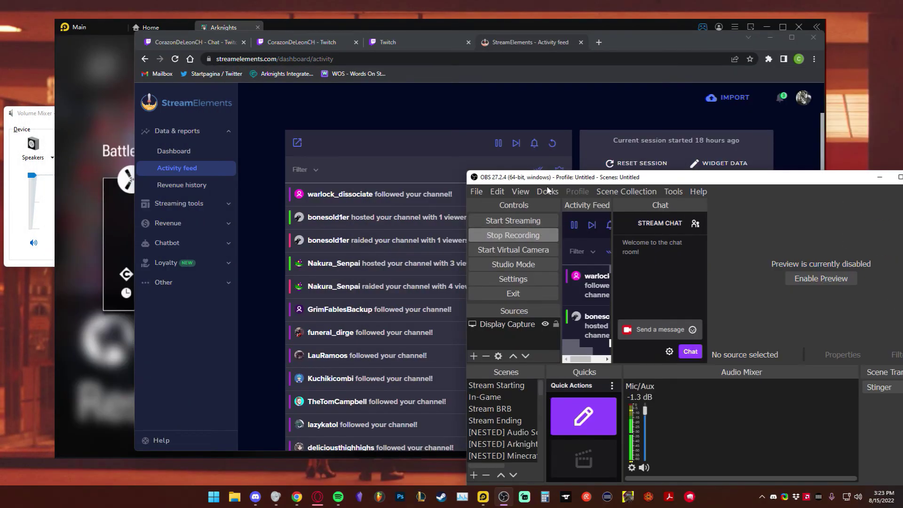
key("super+Up")
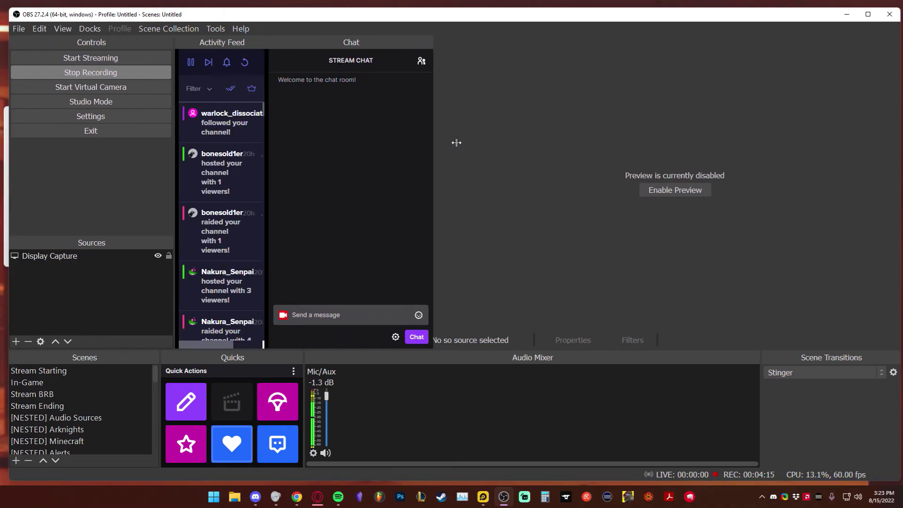
left_click_drag(456, 142, 578, 146)
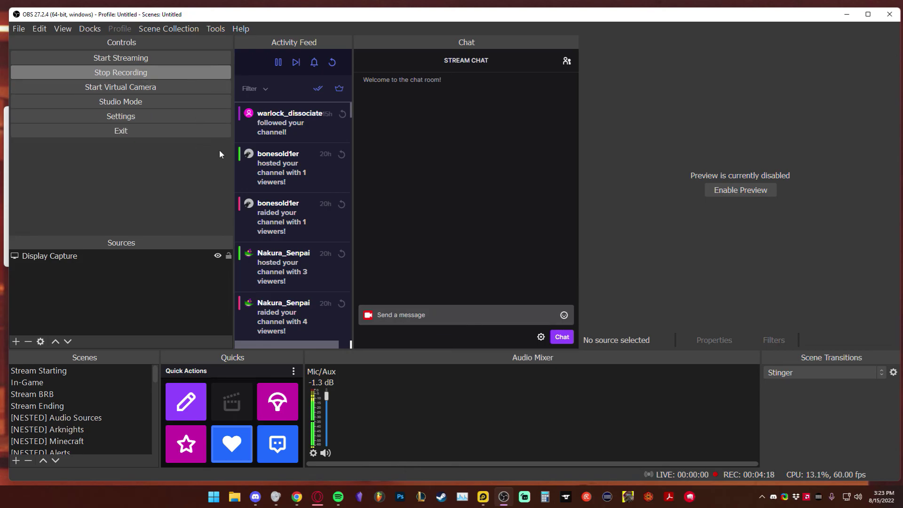
left_click_drag(234, 148, 139, 155)
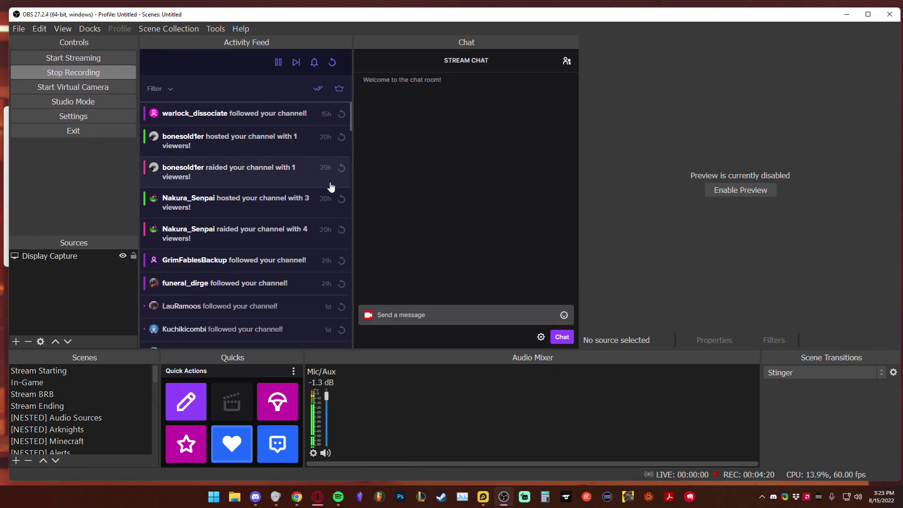